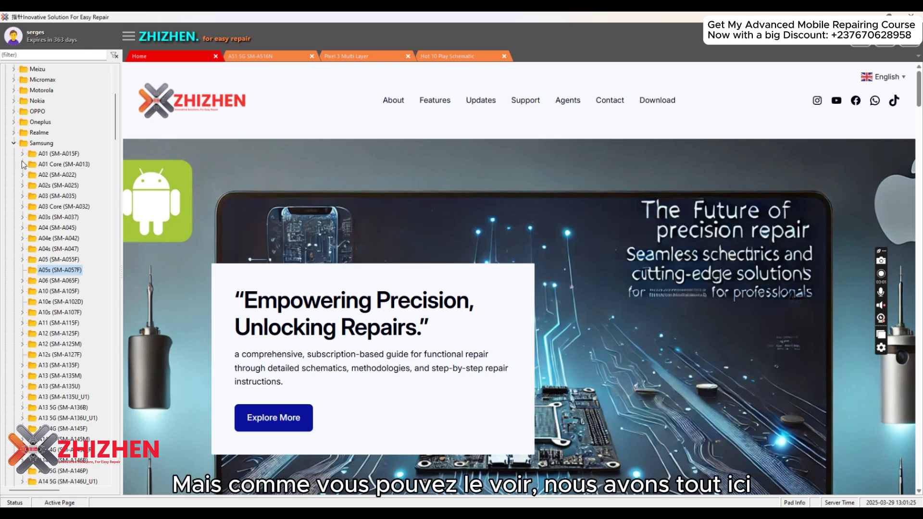
Expand and collapse the A01 Core (SM-A013) and A03s (SM-A037) files, then collapse the Samsung list.
left_click(23, 164)
left_click(23, 164)
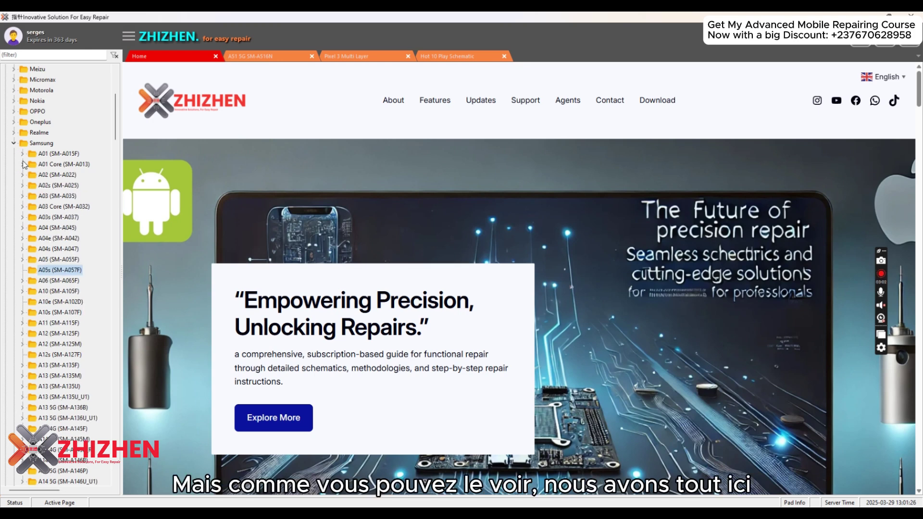
left_click(23, 217)
left_click(23, 217)
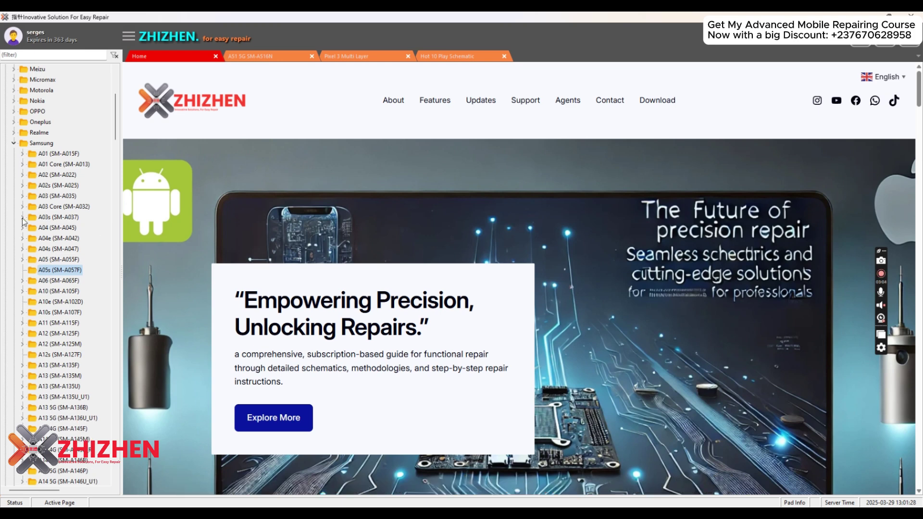
left_click(14, 144)
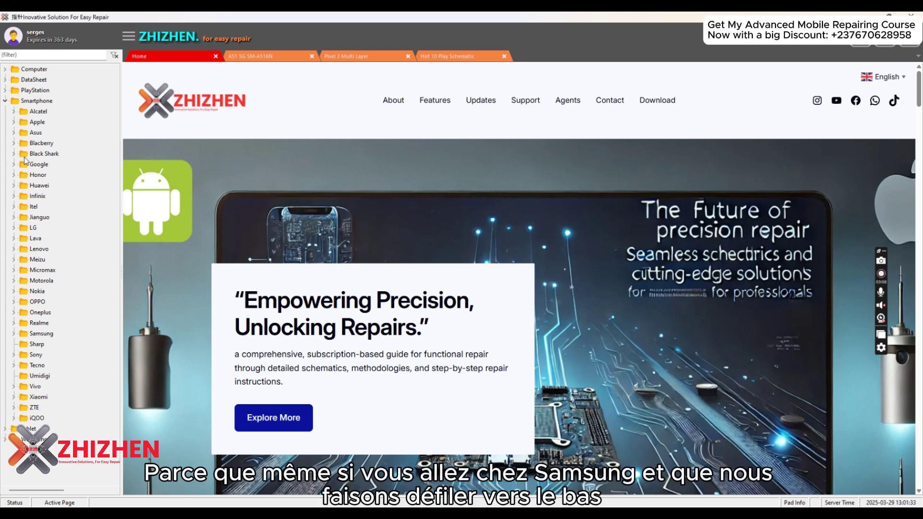
Re-expand the Samsung list, scroll down to S24 Ultra 5G, and open the A51 5G SM-A516N board view.
left_click(13, 334)
scroll(91, 269, "down", 15)
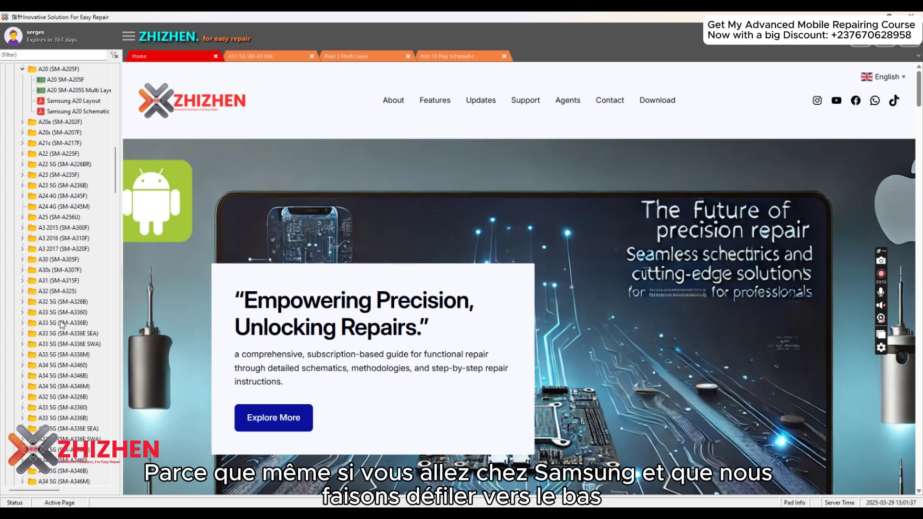
scroll(92, 269, "down", 3)
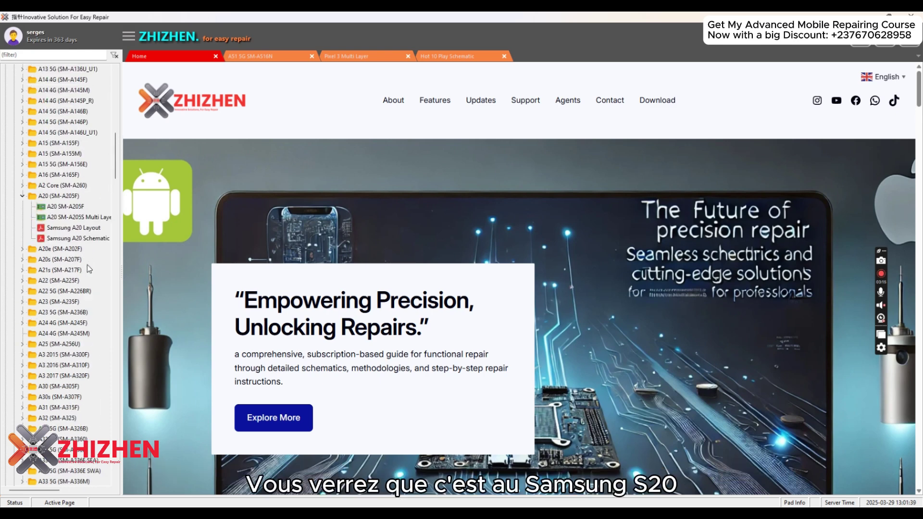
scroll(86, 269, "down", 19)
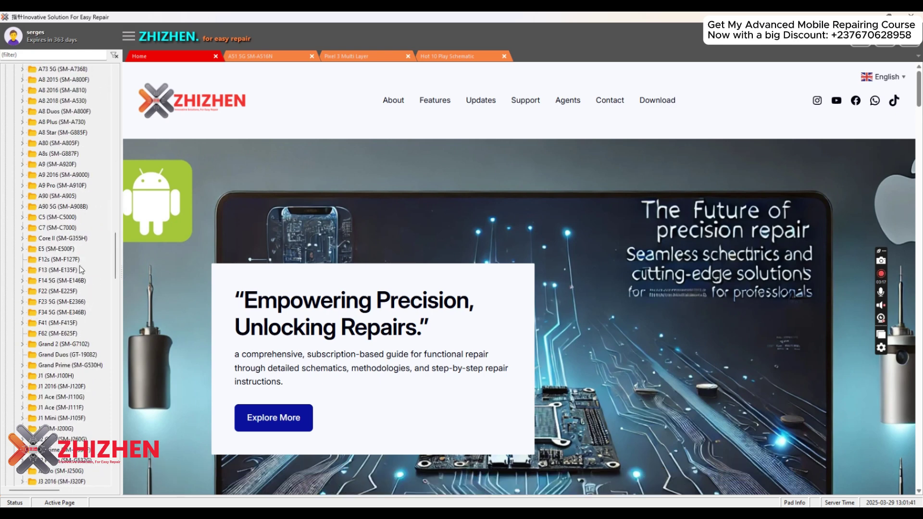
scroll(80, 269, "down", 20)
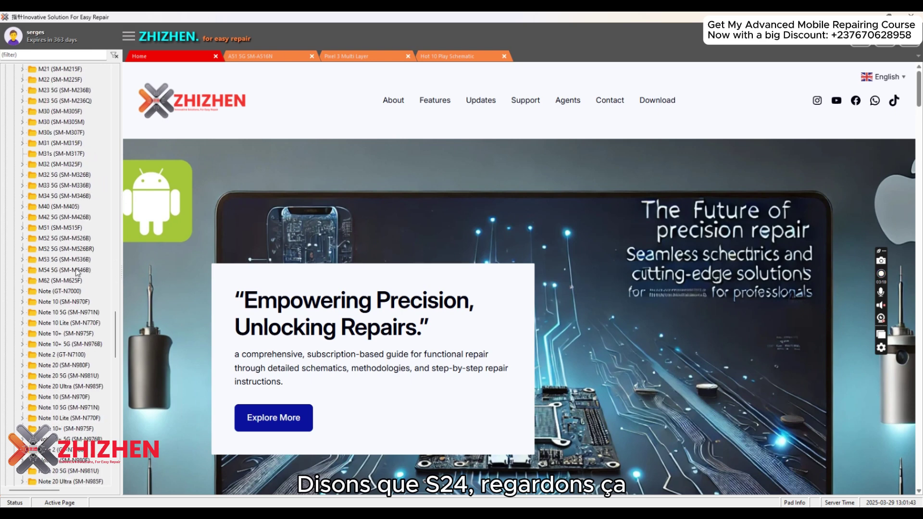
scroll(74, 276, "down", 12)
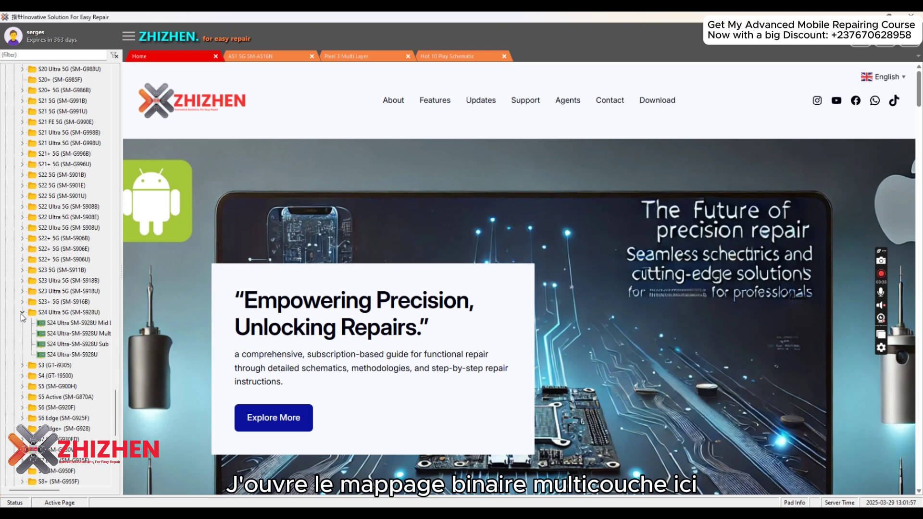
left_click(272, 56)
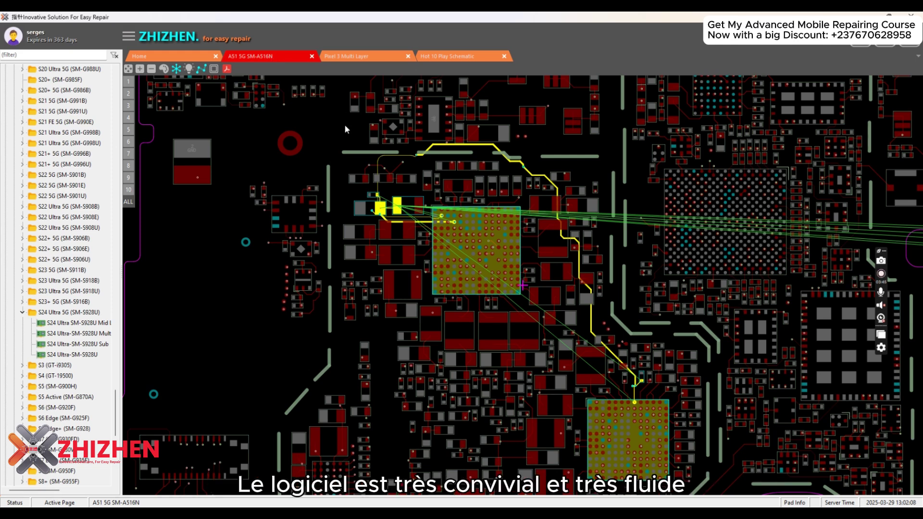
Zoom in on component N66982 and highlight Net188 from its pin 1 pad.
left_click_drag(325, 132, 299, 144)
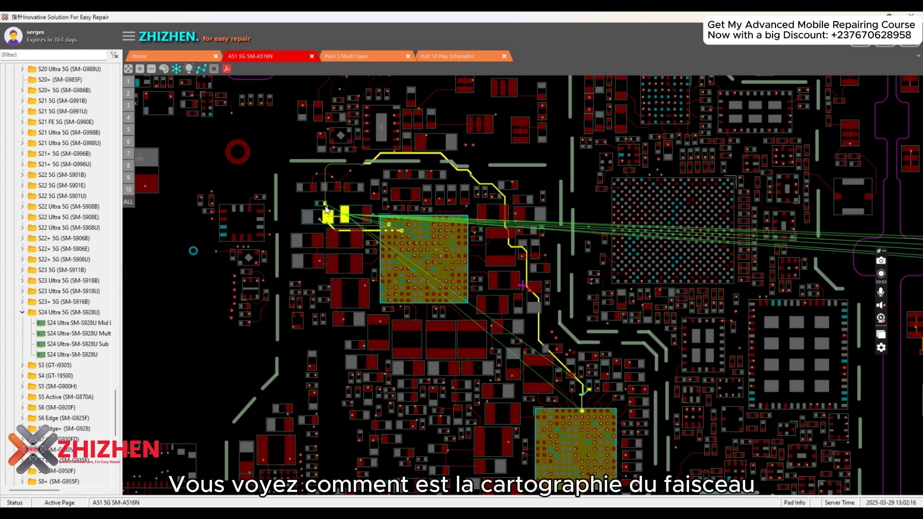
scroll(348, 214, "up", 1)
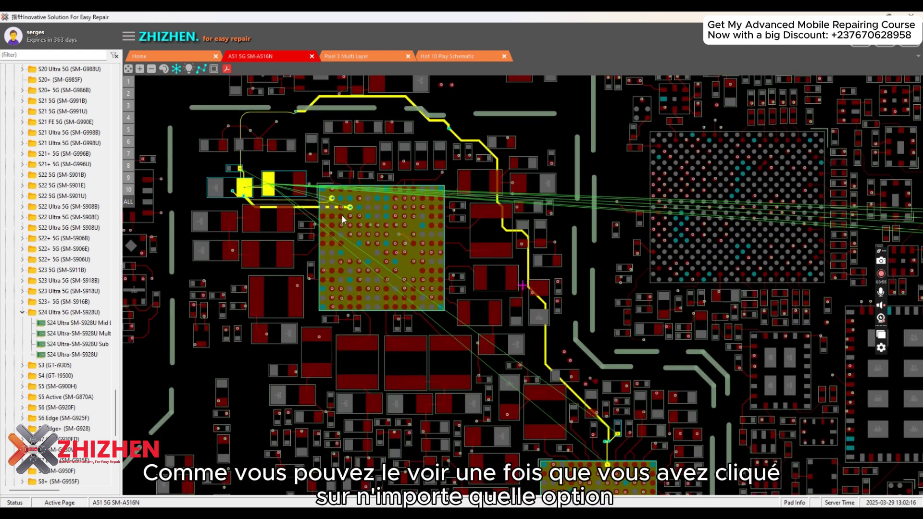
left_click(299, 185)
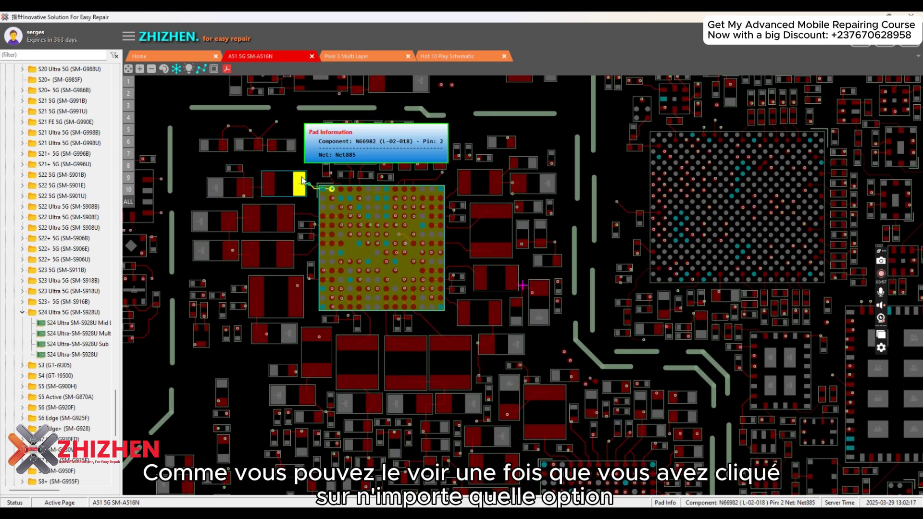
left_click(271, 183)
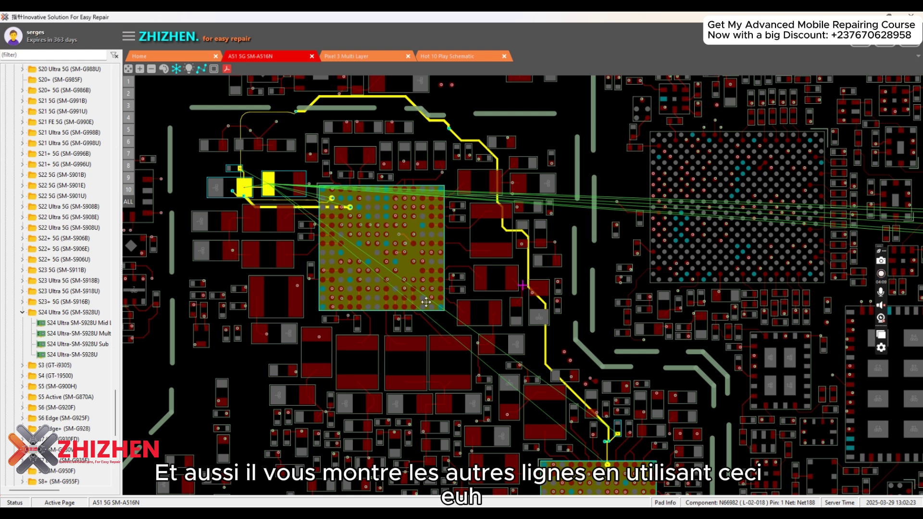
Turn off the straight ratsnest lines and move to another area of the A51 board.
left_click_drag(425, 302, 371, 323)
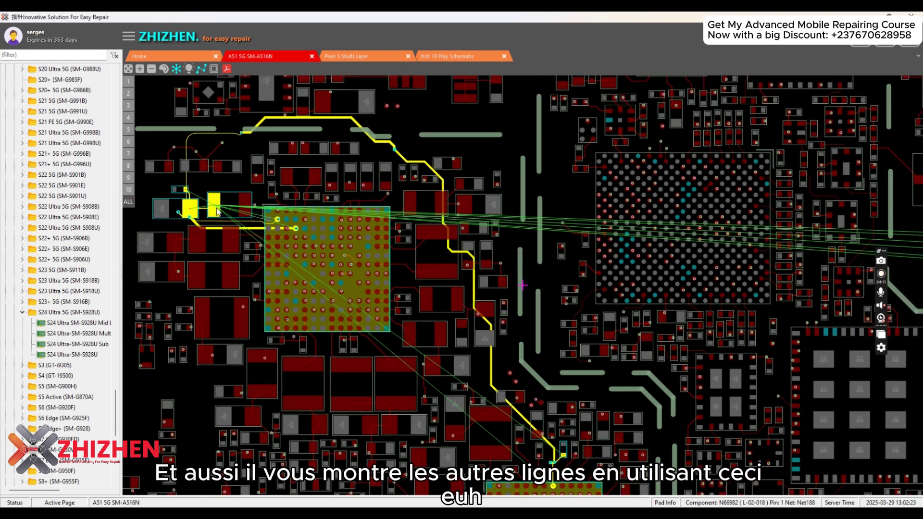
left_click(178, 70)
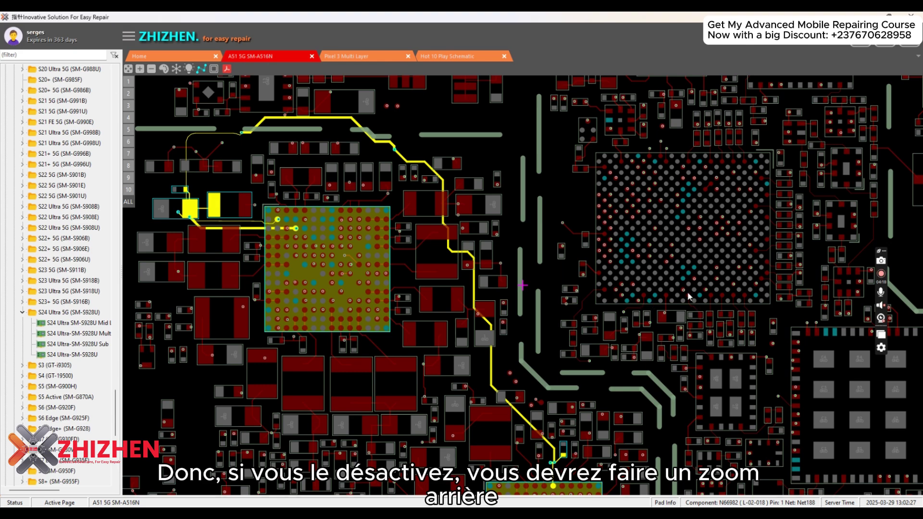
scroll(688, 297, "down", 3)
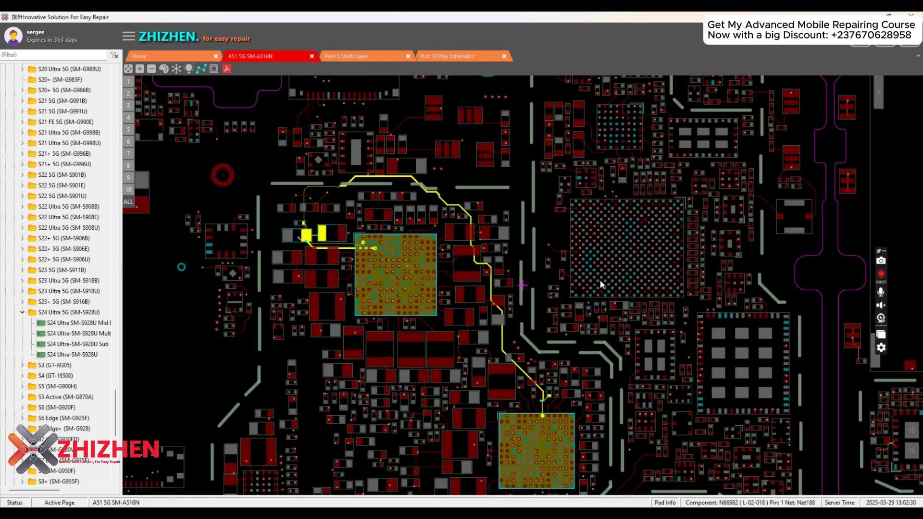
left_click_drag(712, 226, 107, 154)
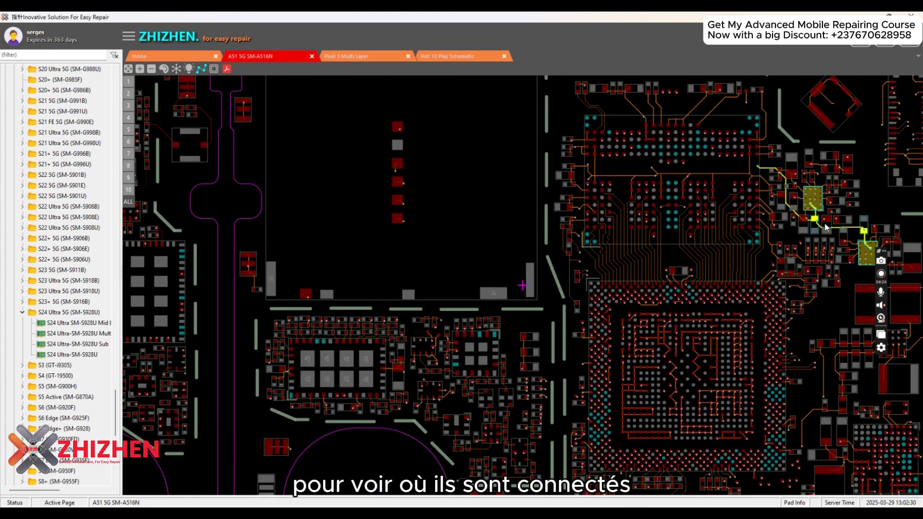
Re-enable ratsnest lines and show Net12's connections from pin 2 of N67437, zoomed out.
left_click(176, 70)
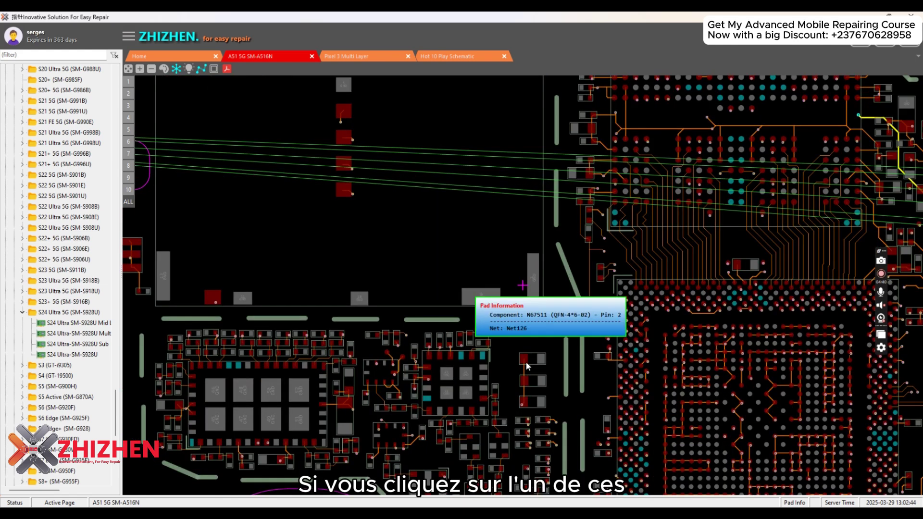
left_click(525, 361)
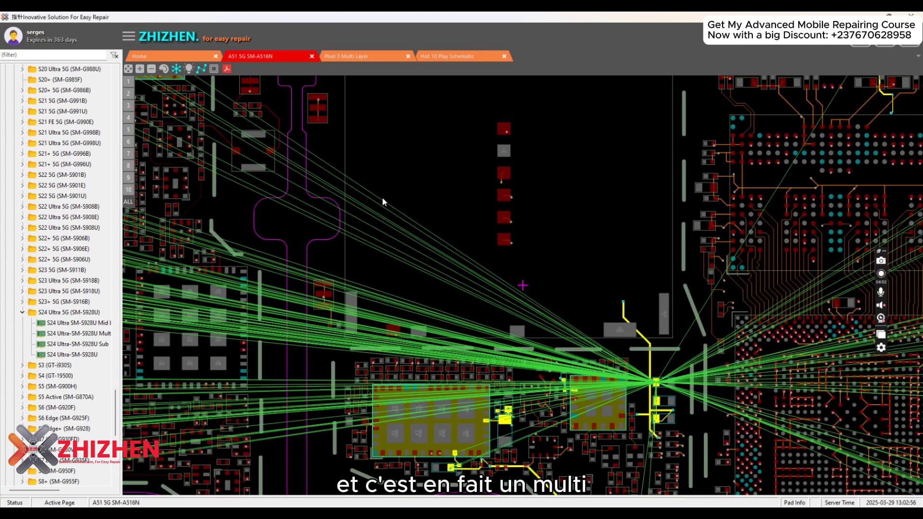
scroll(382, 198, "down", 1)
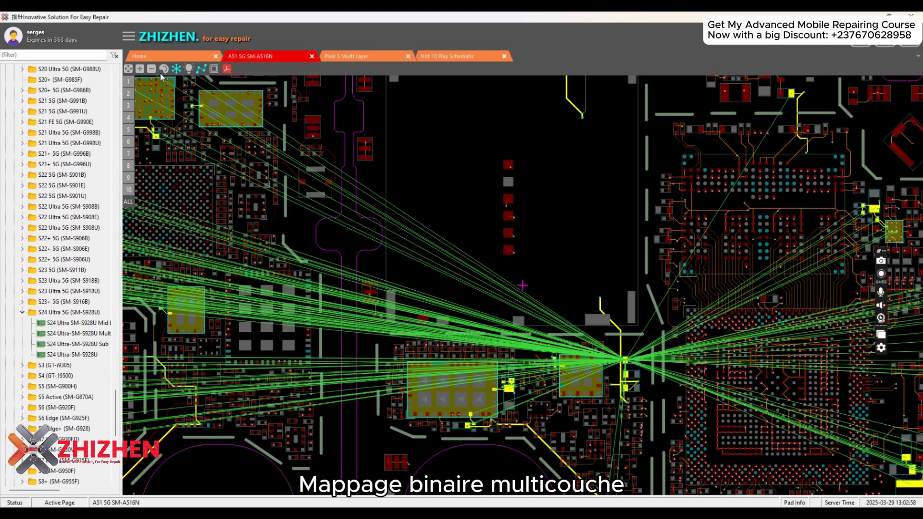
Hide the ratsnest lines, show ALL layers, then view layers 1, 2 and 3 in turn.
left_click(176, 69)
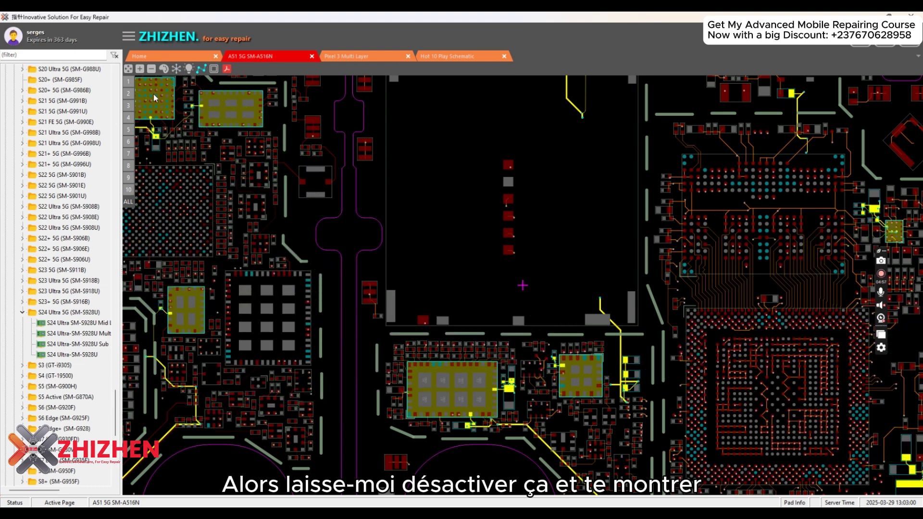
left_click(133, 203)
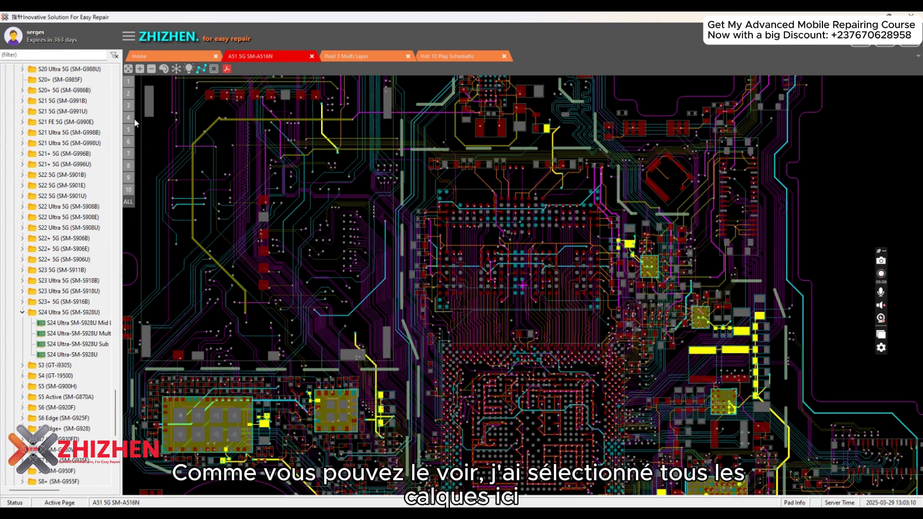
left_click(130, 84)
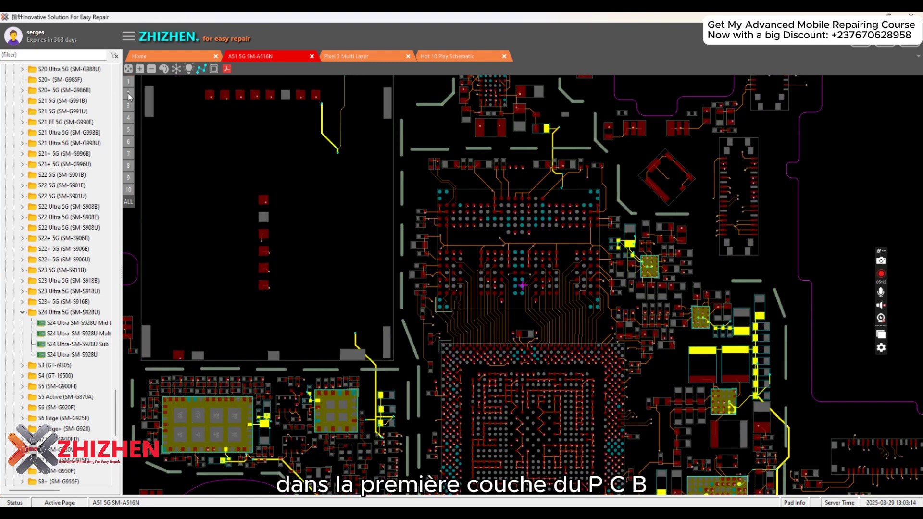
left_click(129, 94)
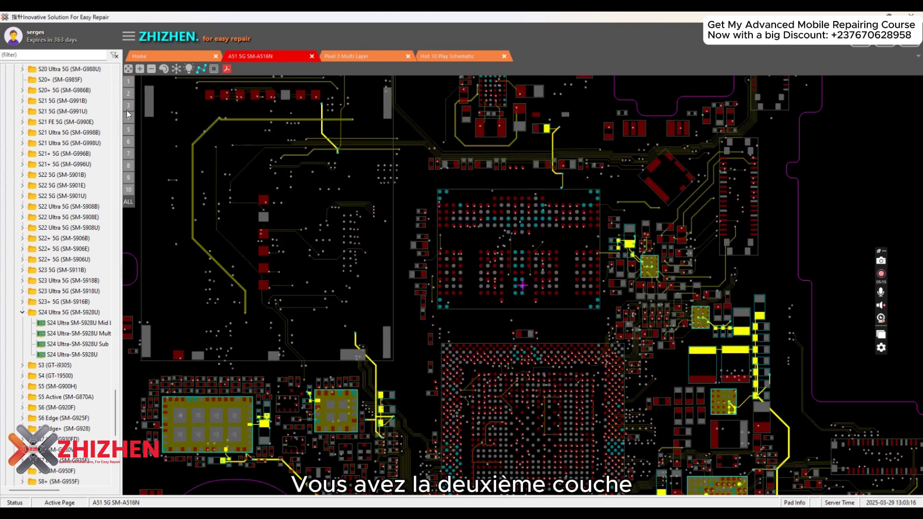
left_click(129, 106)
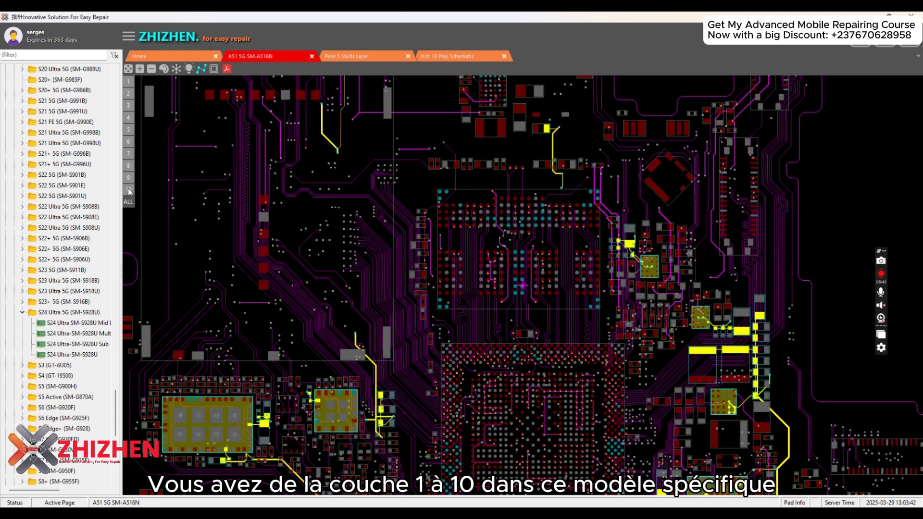
On the Pixel 3 Multi Layer board, view layer 10 alone and show all GNC net connections from N6759 pin 1.
left_click(361, 59)
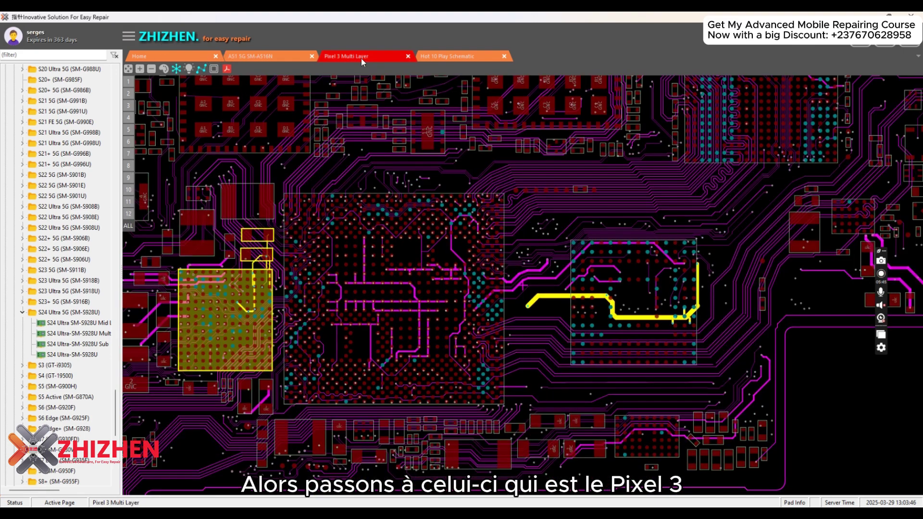
scroll(293, 192, "down", 1)
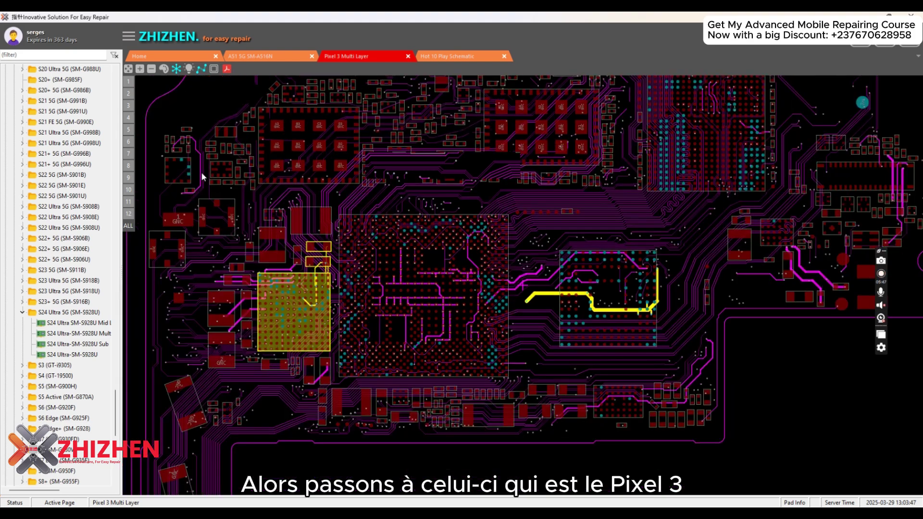
left_click(131, 212)
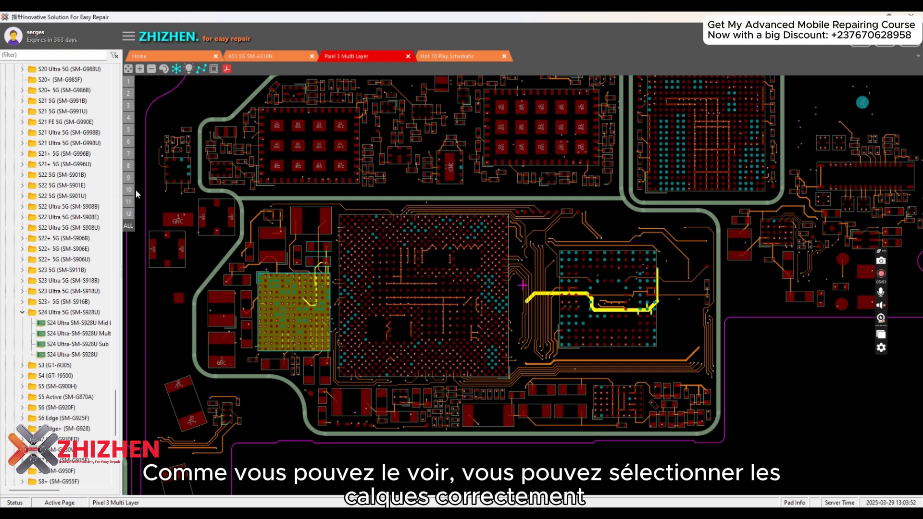
left_click(130, 190)
left_click(174, 222)
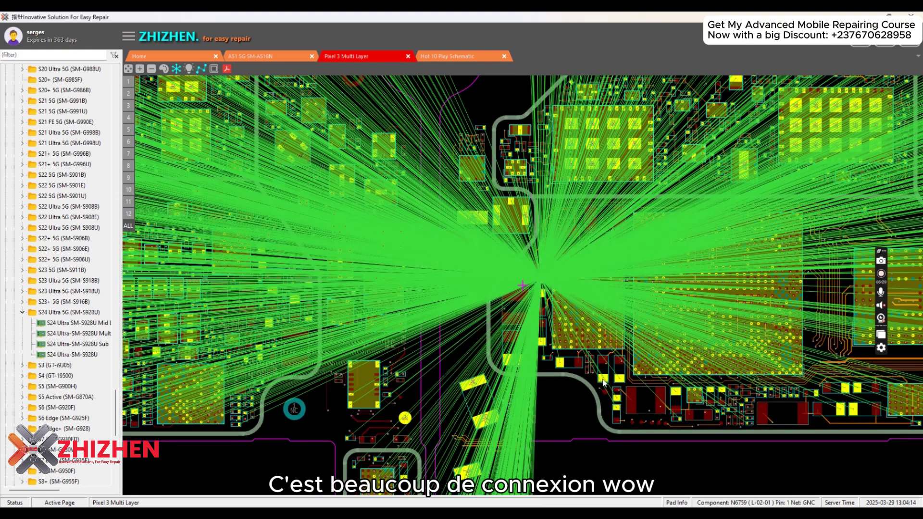
Pick the GNC net from N7139 pin 3 and clear its ratsnest lines.
left_click(602, 380)
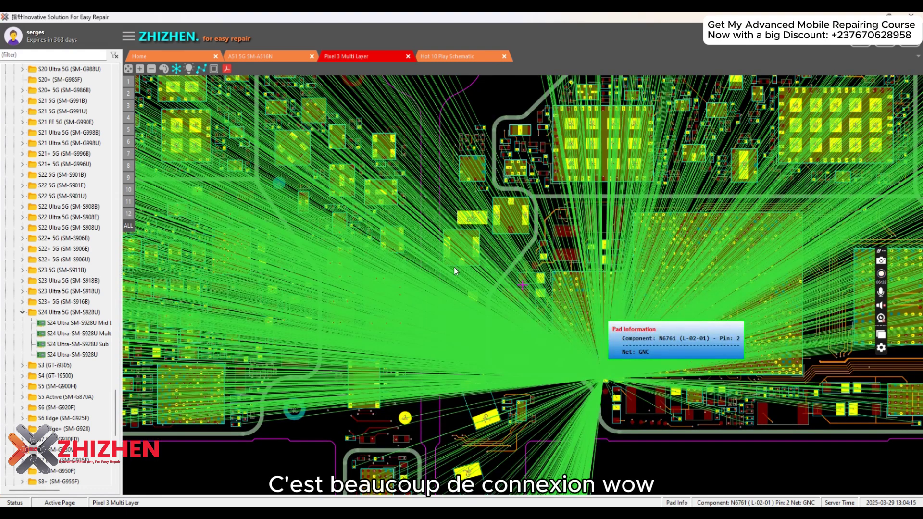
scroll(358, 262, "up", 2)
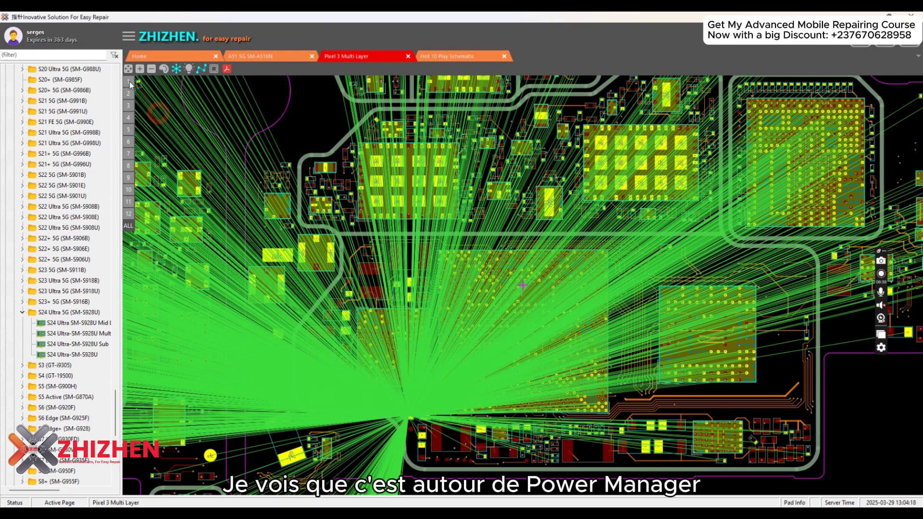
left_click(176, 69)
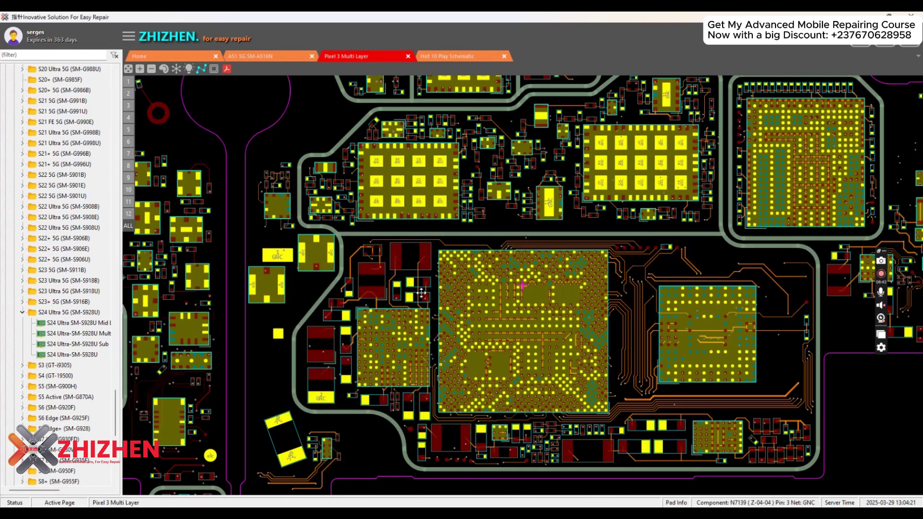
Pan across the Pixel 3 board to view components toward its far right side.
left_click_drag(167, 259, 461, 261)
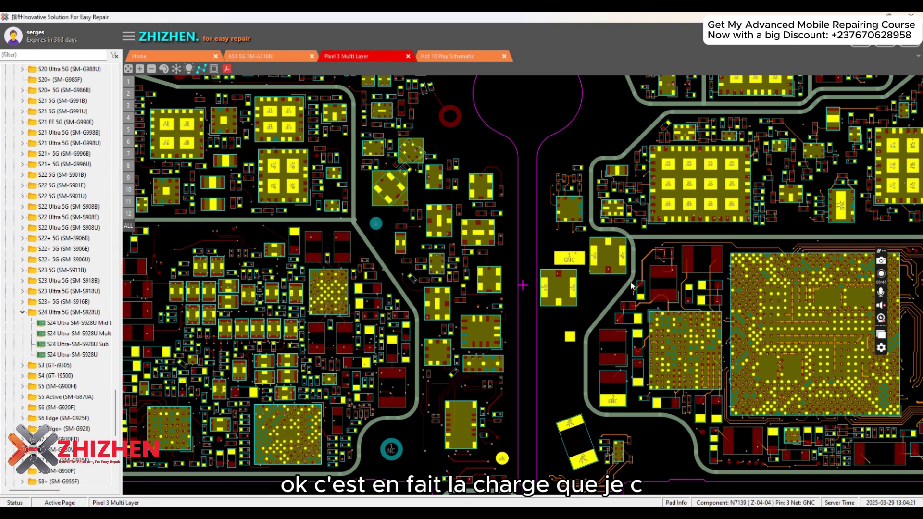
mouse_move(544, 290)
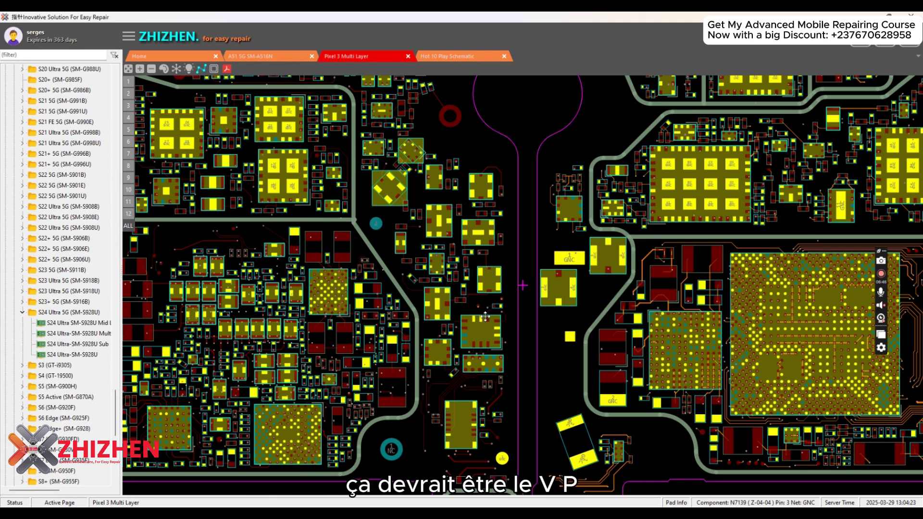
left_click_drag(561, 328, 744, 330)
key("Up")
key("Left")
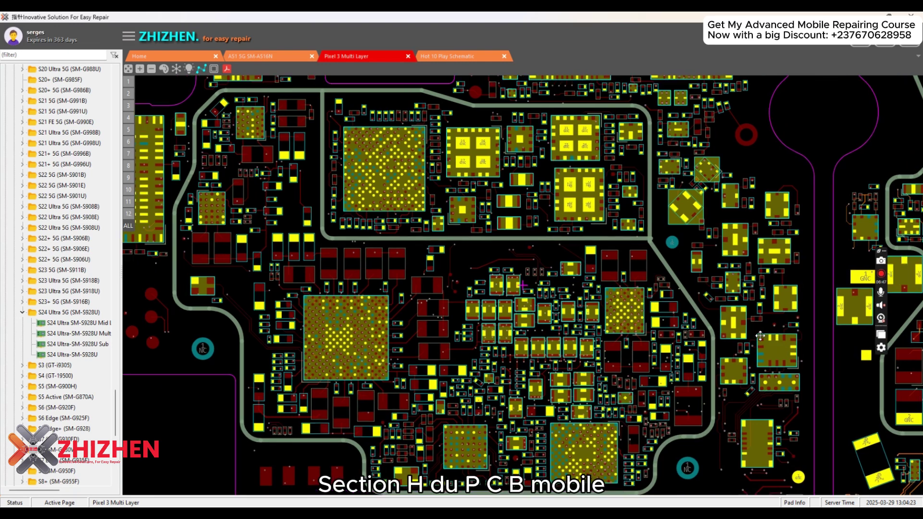
key("Right")
key("Right")
key("Right")
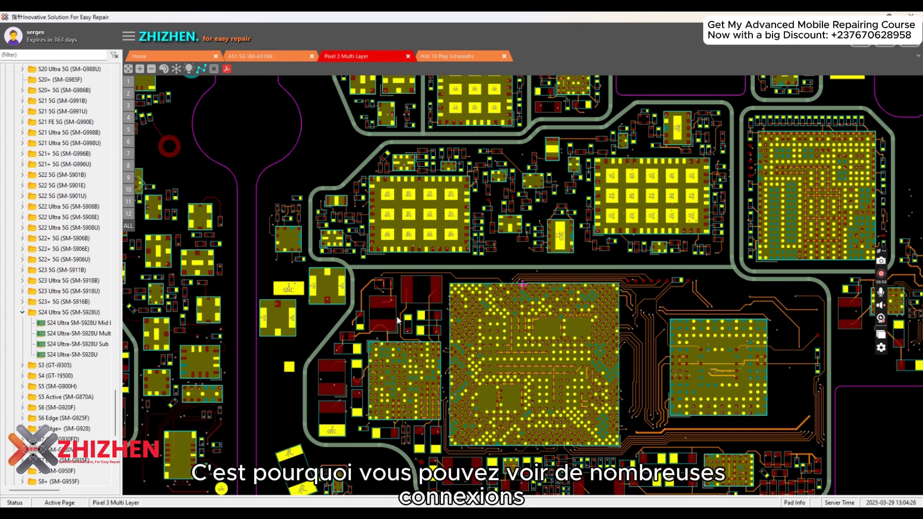
Trace Net117 from pin 2 of N7035, then switch to the Hot 10 Play schematic.
left_click(334, 371)
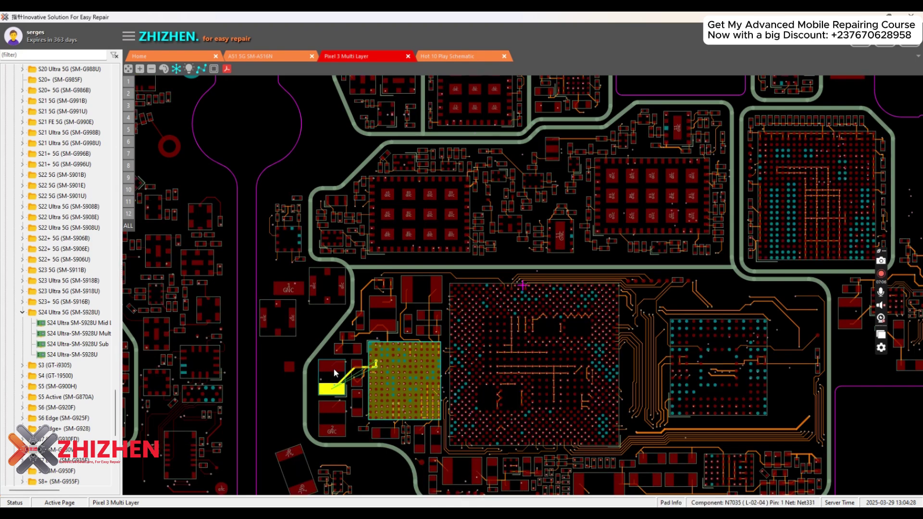
left_click(333, 367)
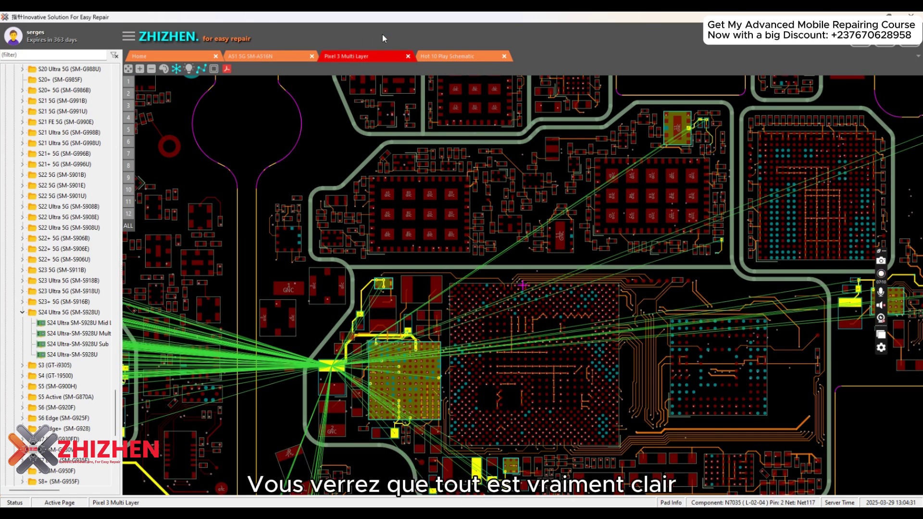
left_click(445, 56)
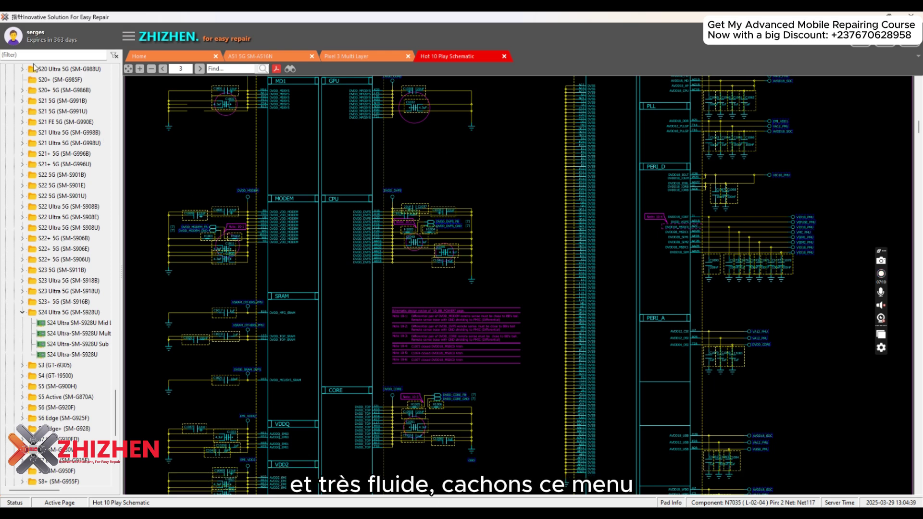
Hide the model tree and pan the schematic to page 4's MT6762-SBS PMU_IF and SIM/ABB_IF blocks.
left_click(128, 36)
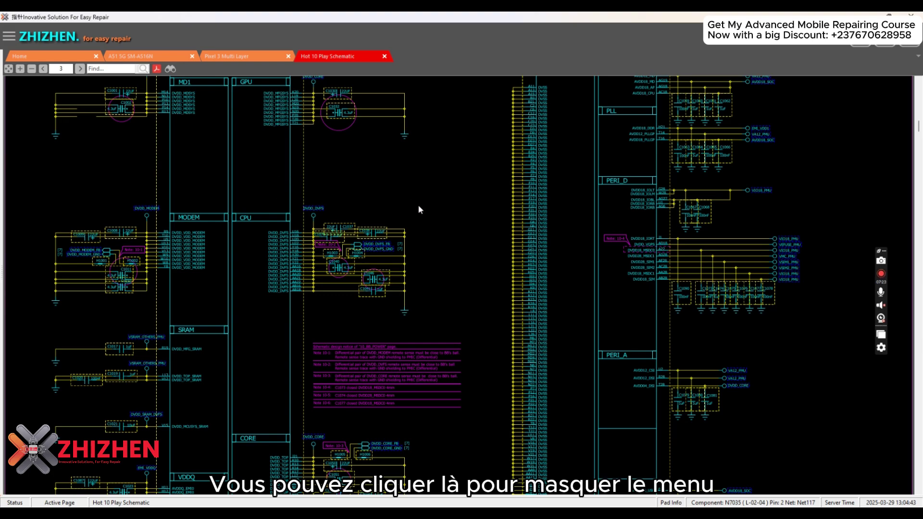
scroll(646, 304, "down", 2)
scroll(646, 305, "up", 3)
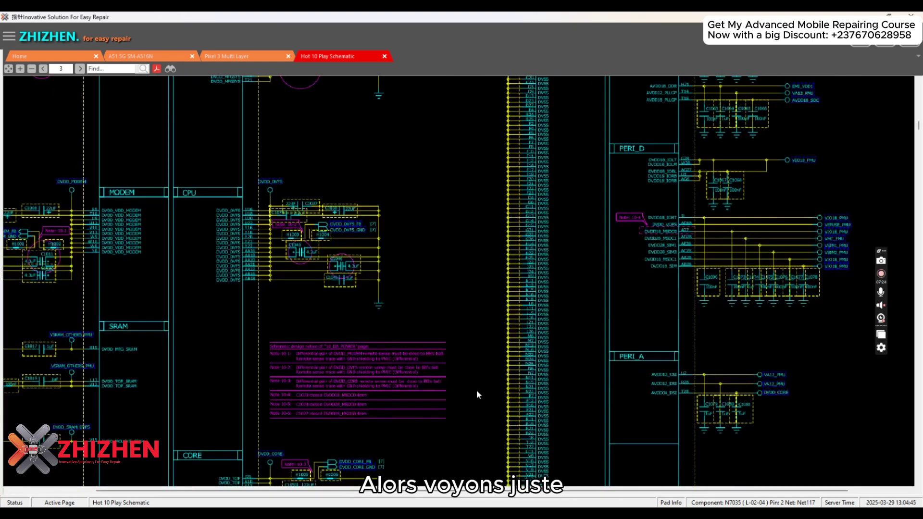
left_click_drag(478, 394, 533, 422)
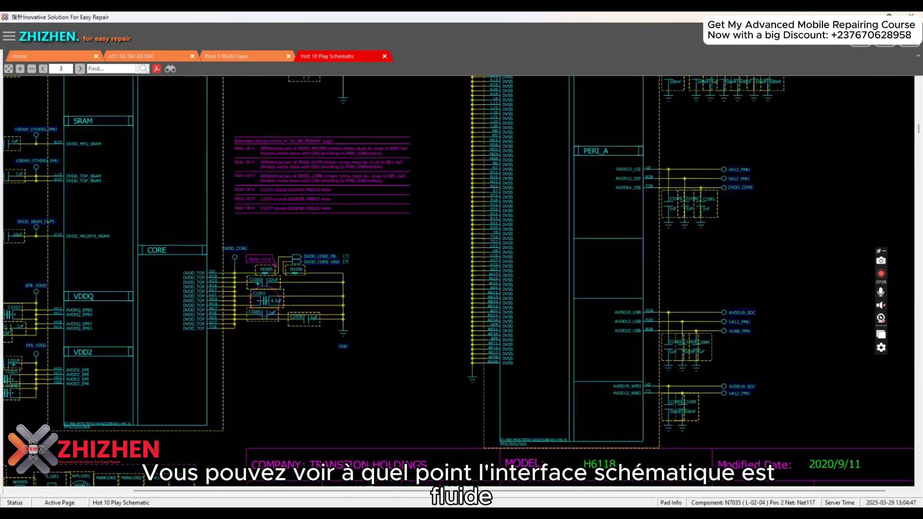
scroll(362, 340, "down", 5)
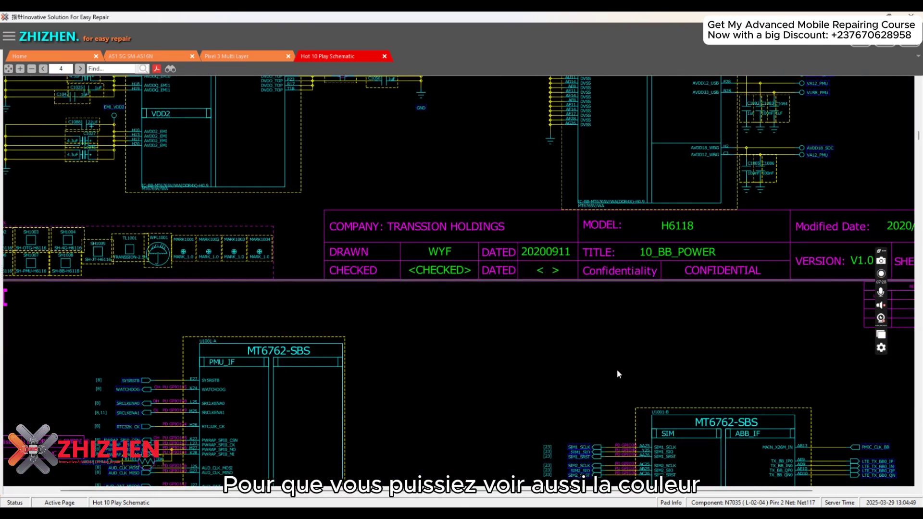
left_click_drag(587, 362, 460, 164)
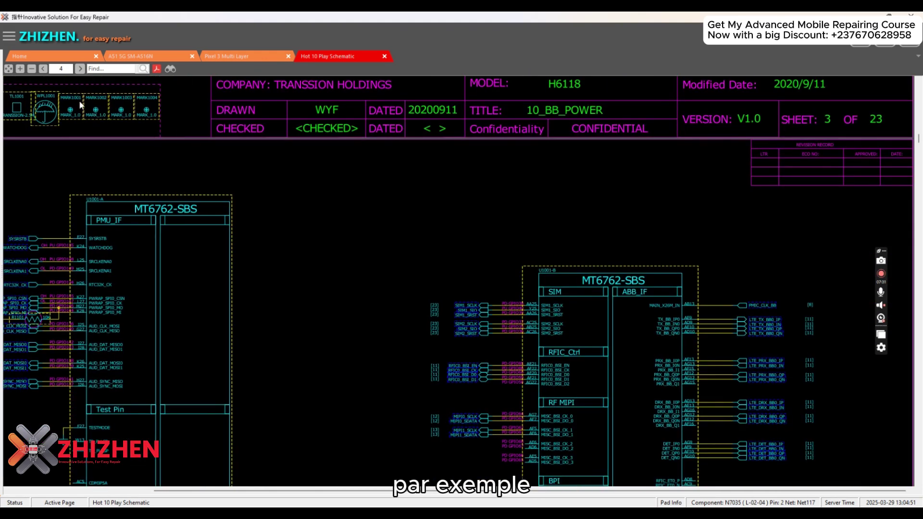
left_click(105, 67)
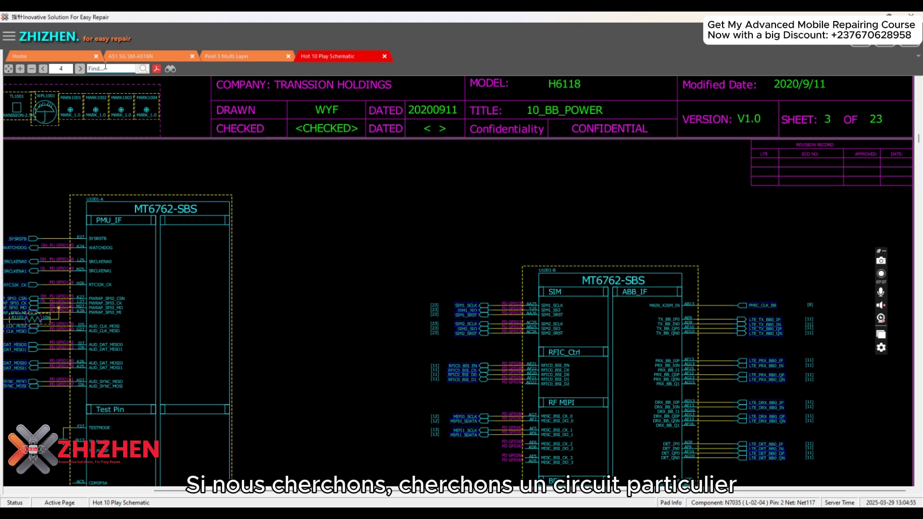
Search the schematic for 'vbat' and zoom onto the page 8 BATTERY CONNECTOR block.
type("vbat")
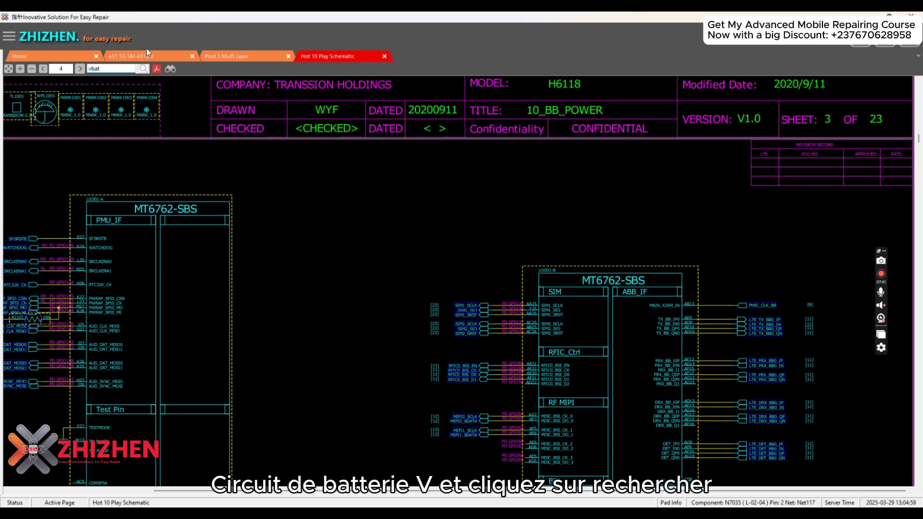
left_click(144, 68)
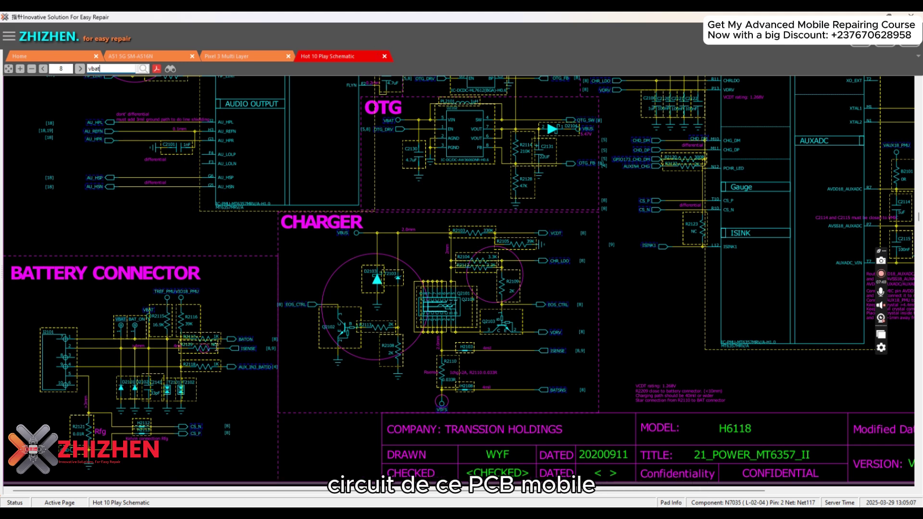
scroll(255, 311, "down", 2)
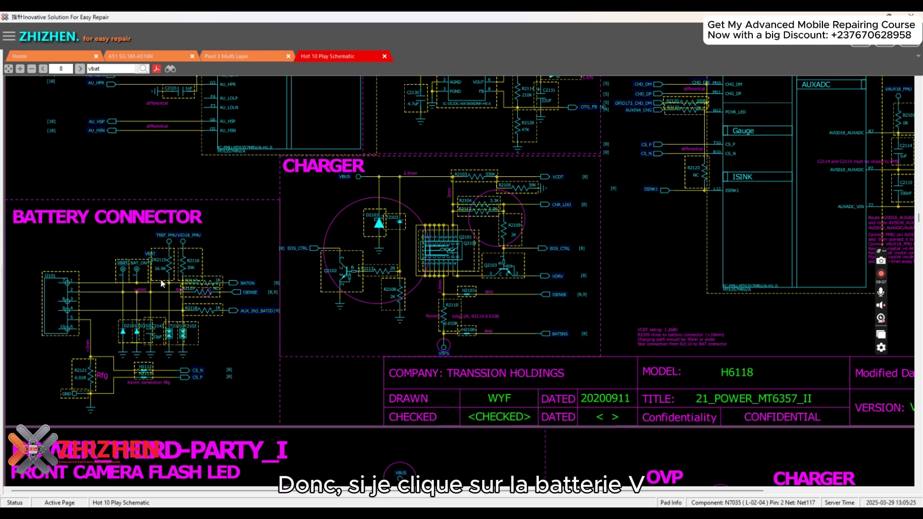
scroll(162, 281, "up", 1)
scroll(174, 270, "up", 2)
left_click_drag(235, 257, 397, 219)
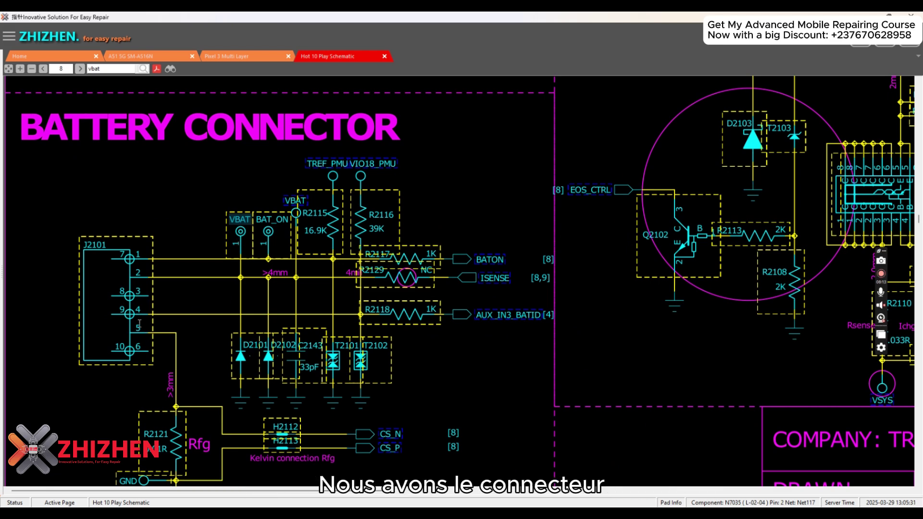
scroll(377, 287, "down", 1)
scroll(377, 287, "down", 2)
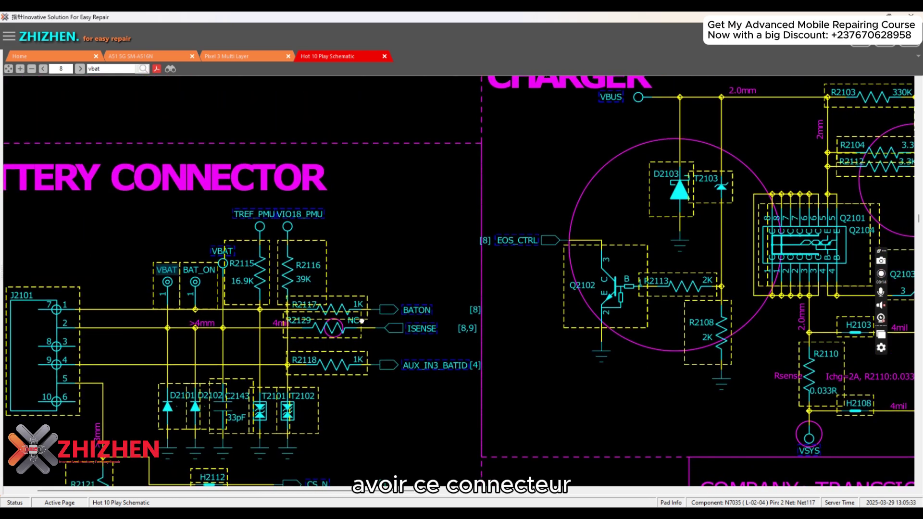